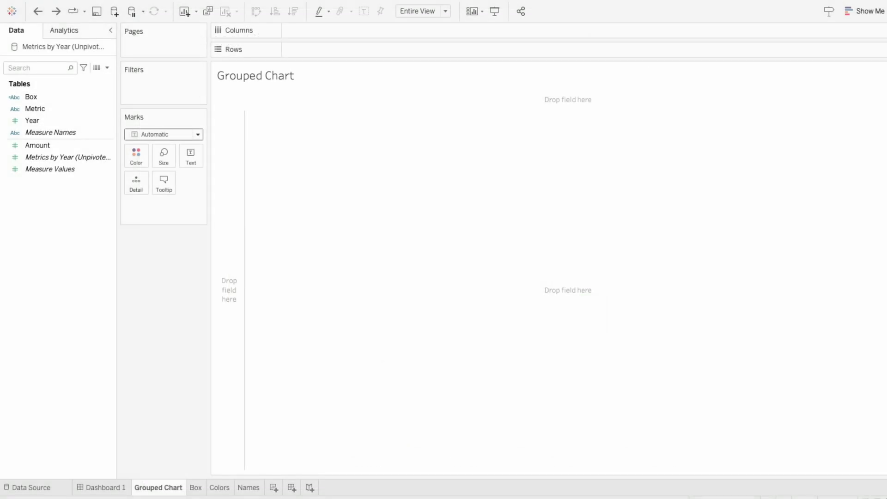
- Build a bar chart with Year as a discrete field followed by Metric on Columns, and Amount on Rows
left_click_drag(45, 122, 295, 26)
right_click(295, 27)
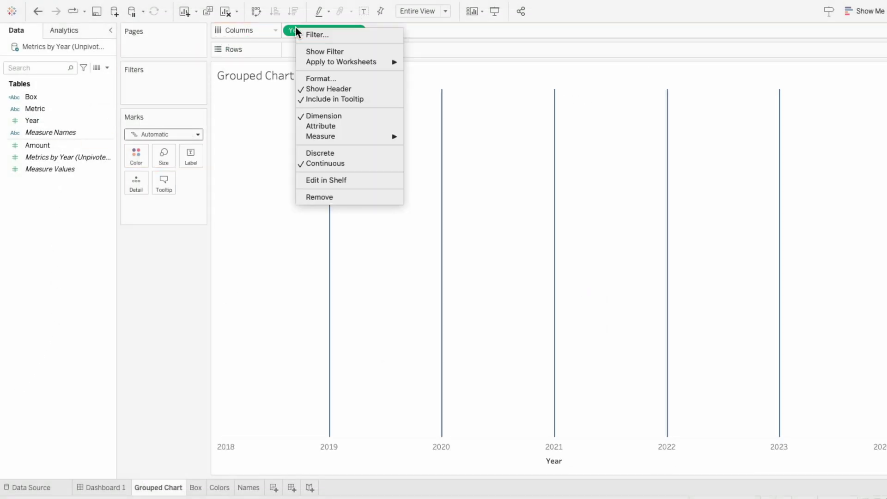
left_click(314, 150)
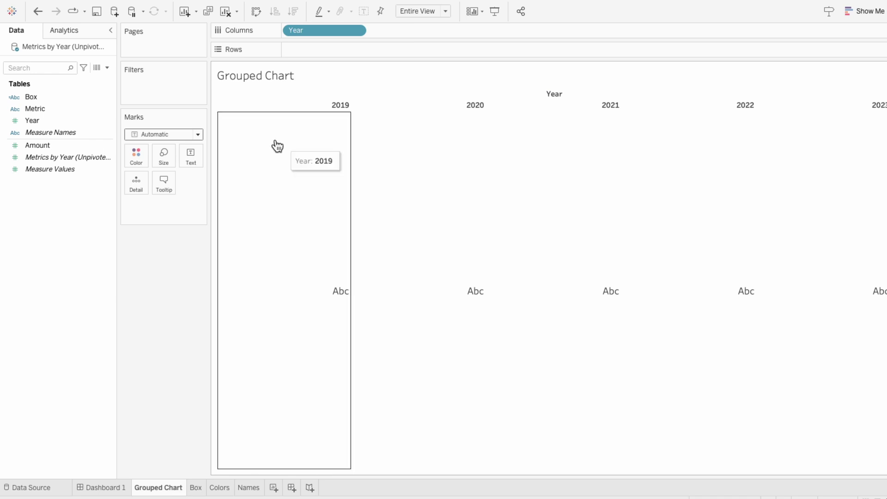
left_click_drag(68, 109, 404, 31)
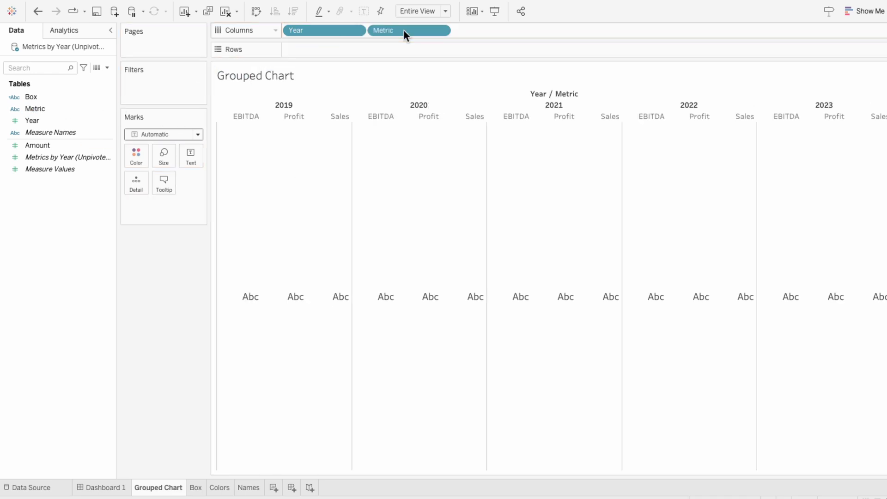
left_click_drag(66, 147, 341, 52)
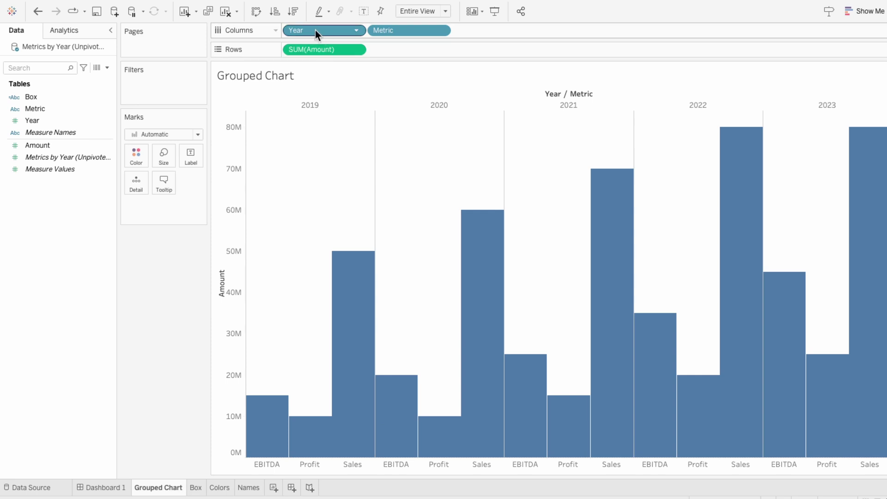
- Try grouping the bars by Metric before Year on Columns, and restore the Year-first order
left_click_drag(315, 30, 478, 26)
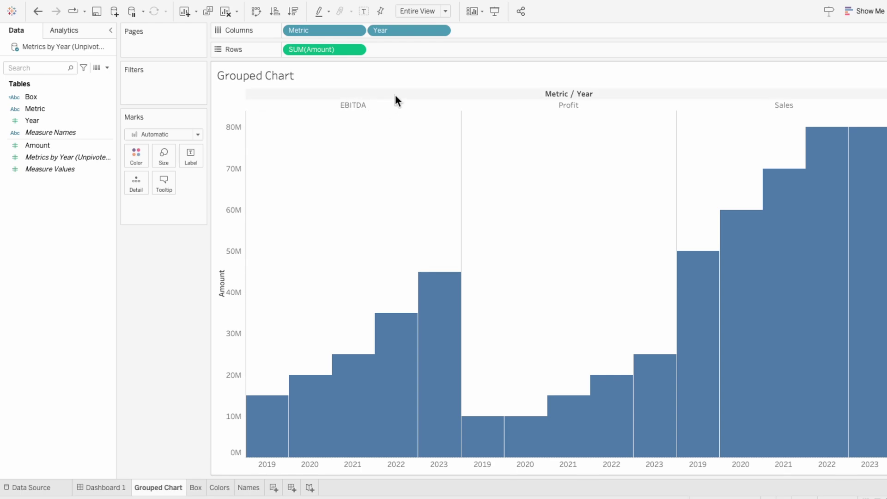
left_click_drag(400, 31, 285, 35)
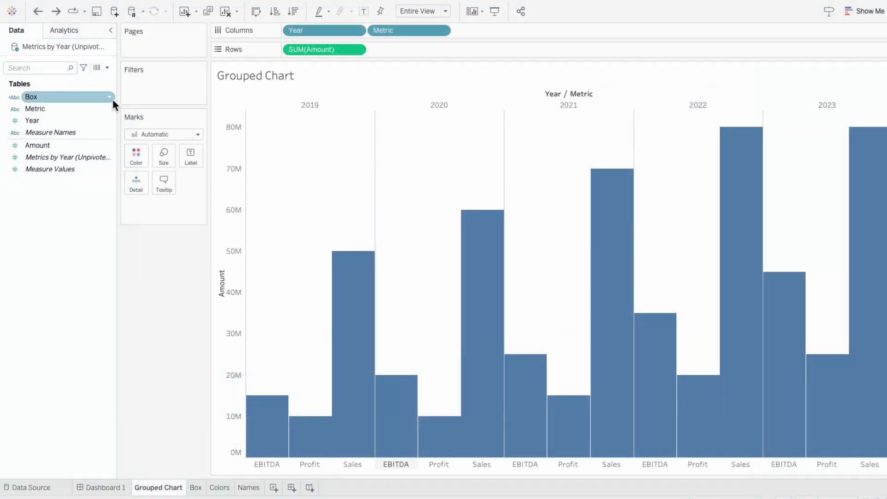
- Create a calculated field named Year CF with the formula DATE("1/1/" + STR([Year]))
left_click(106, 67)
left_click(106, 77)
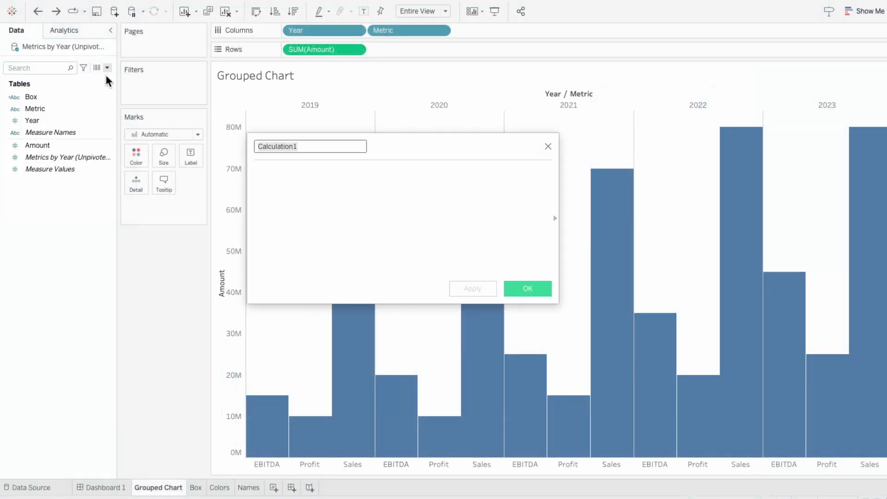
type("Year CF")
key("Tab")
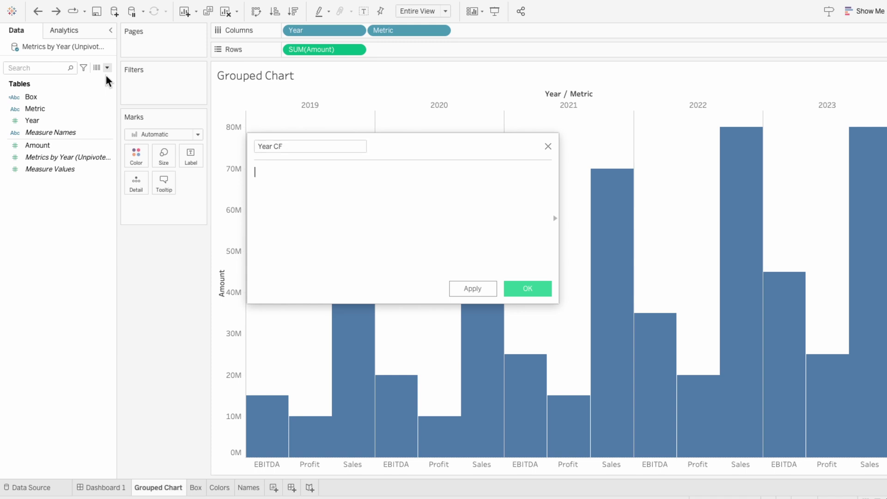
type("\"1/1/\" + STR([Year])")
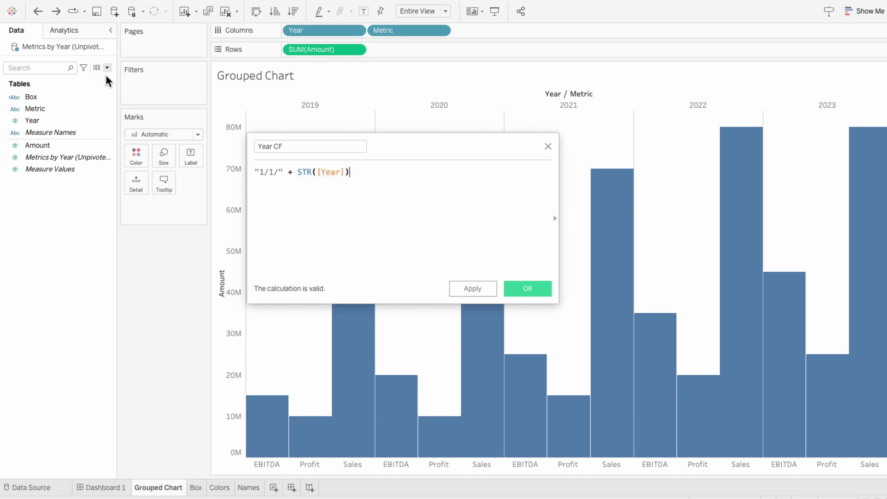
type(")")
key("Home")
type("DATE(")
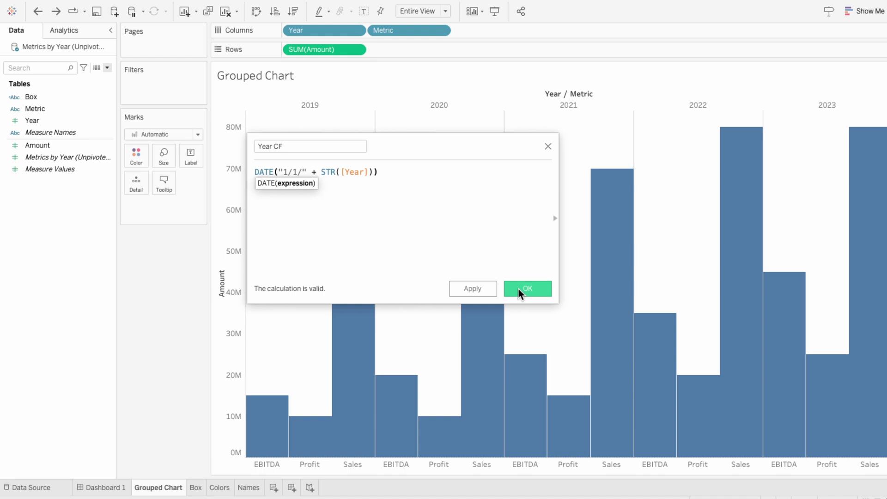
left_click(518, 291)
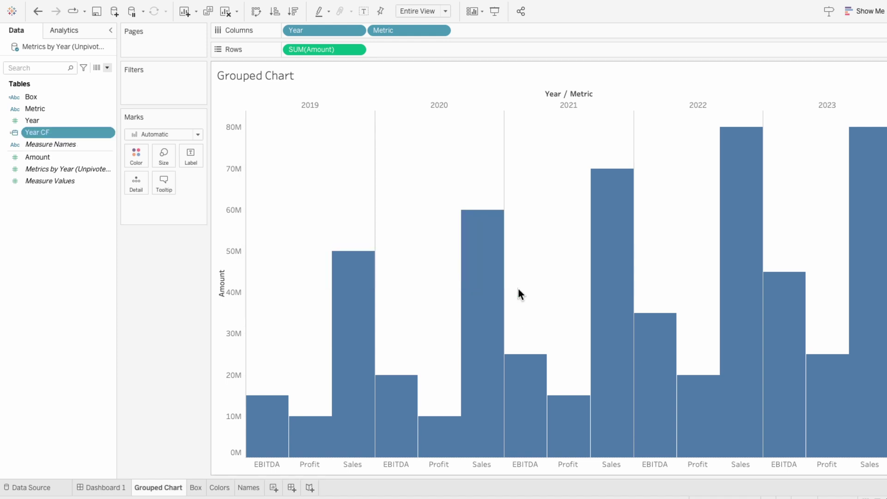
- Create a float parameter named Width with a current value of 40 and show its control on the sheet
left_click(107, 68)
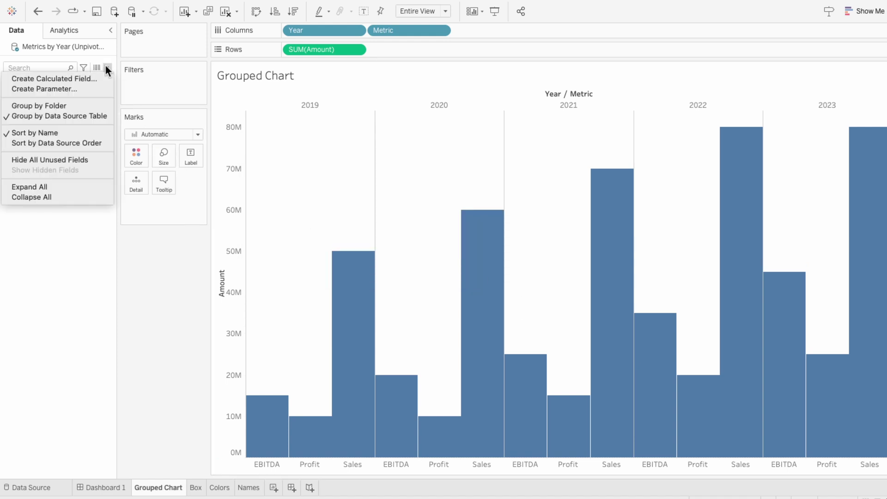
left_click(103, 83)
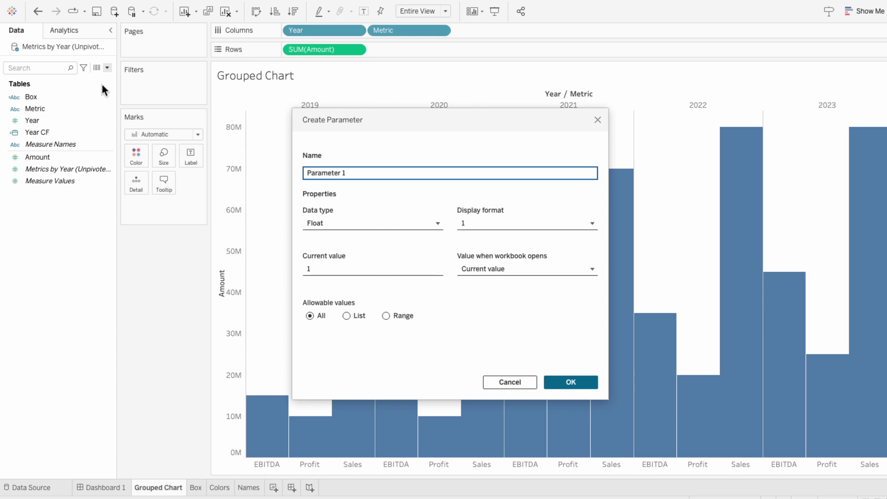
triple_click(324, 172)
type("Width")
left_click(327, 270)
type("40")
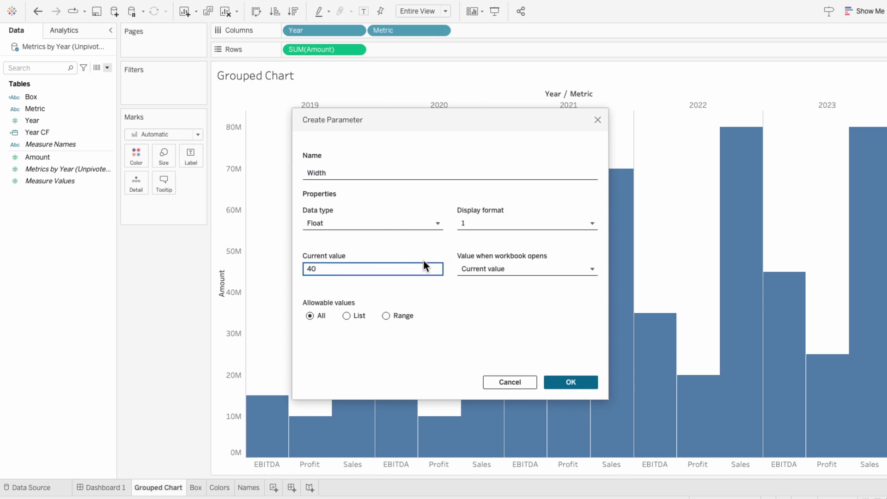
left_click(593, 381)
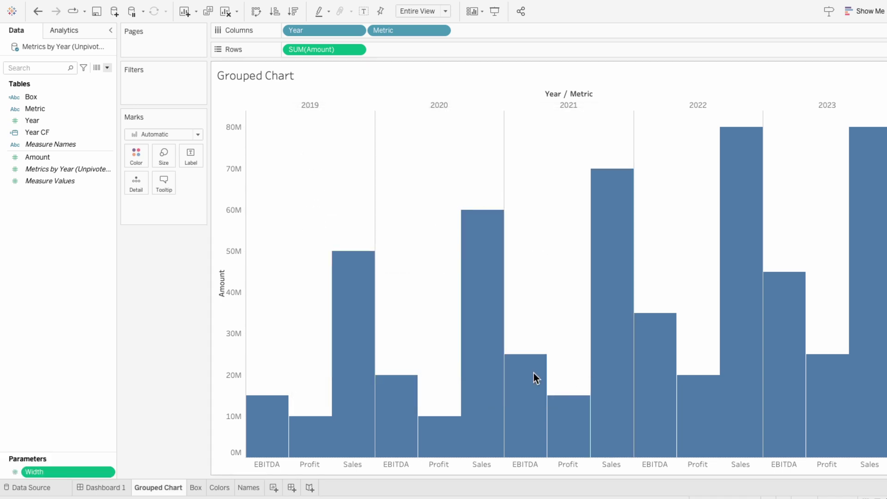
right_click(69, 472)
left_click(103, 299)
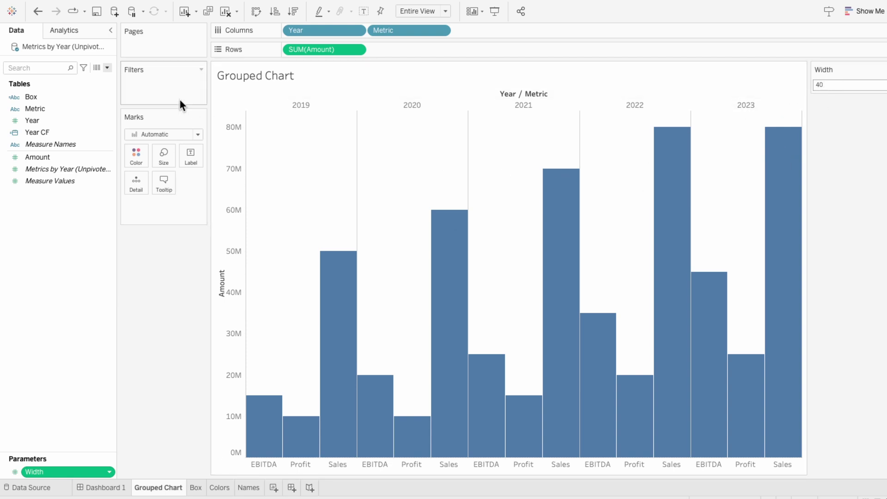
- Start a calculated field named X Axis with the opening line CASE ATTR([Metric])
left_click(107, 68)
left_click(104, 78)
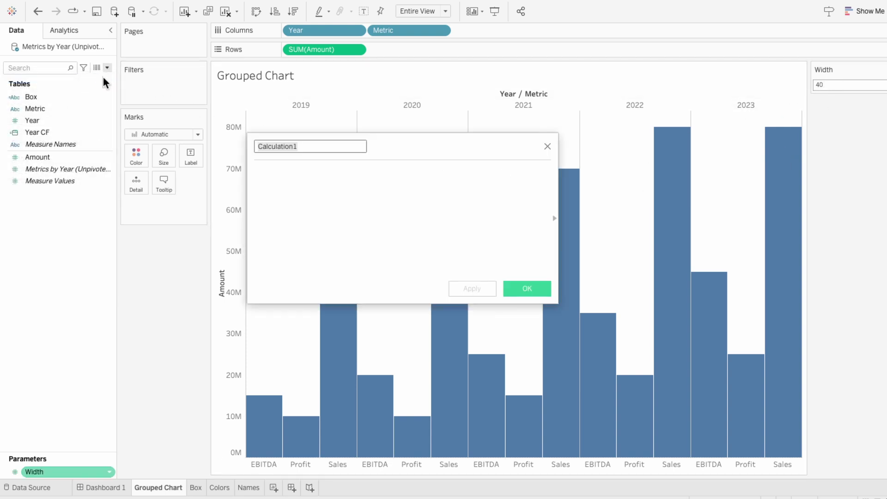
type("X")
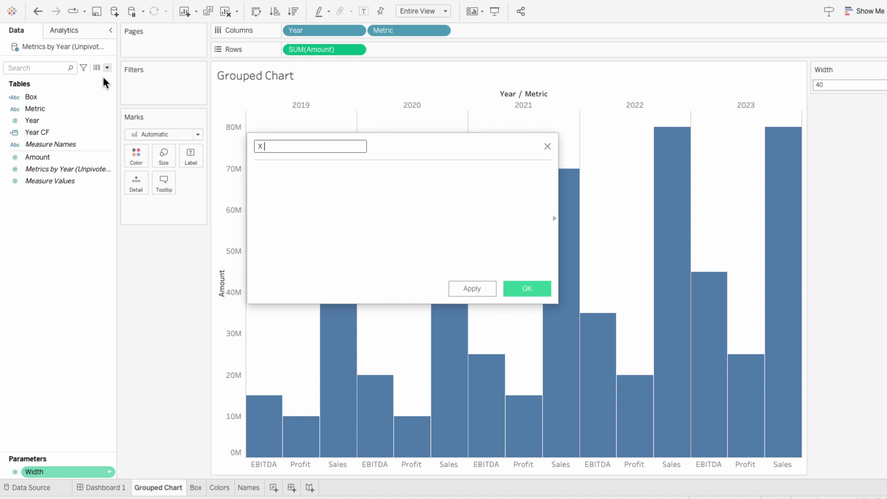
type(" Axis")
key("Tab")
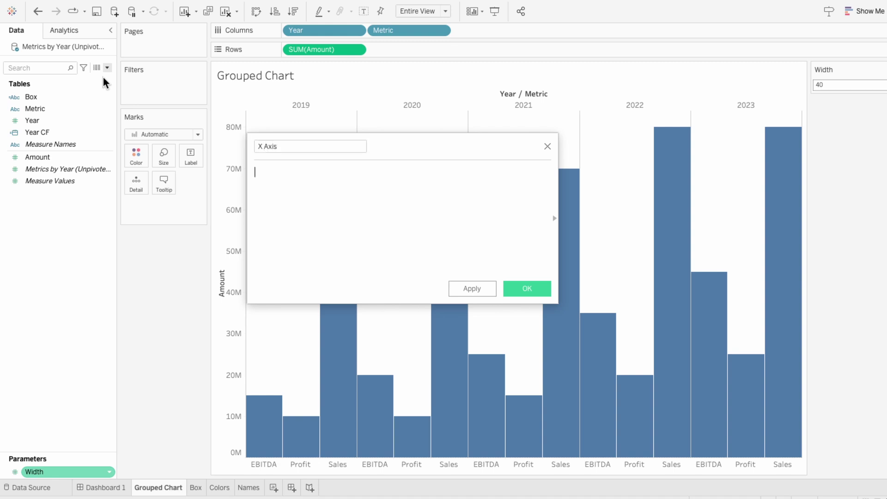
type("CASE AT")
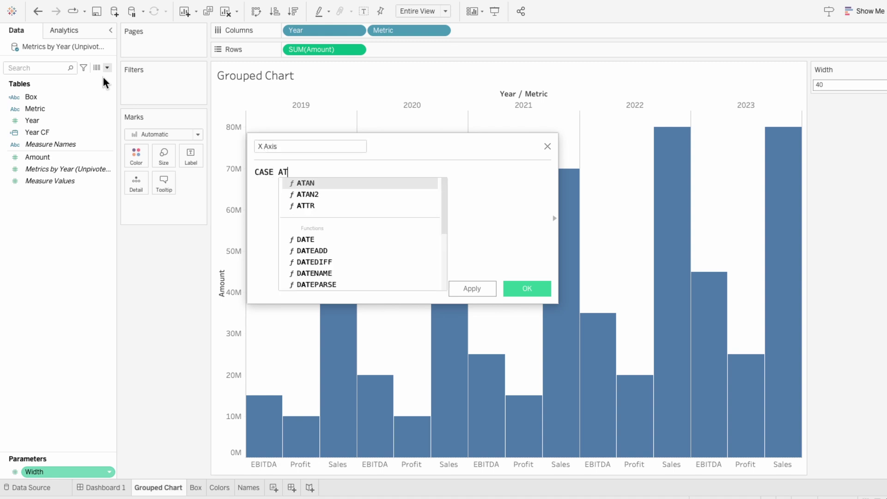
type("TR([Me")
key("Return")
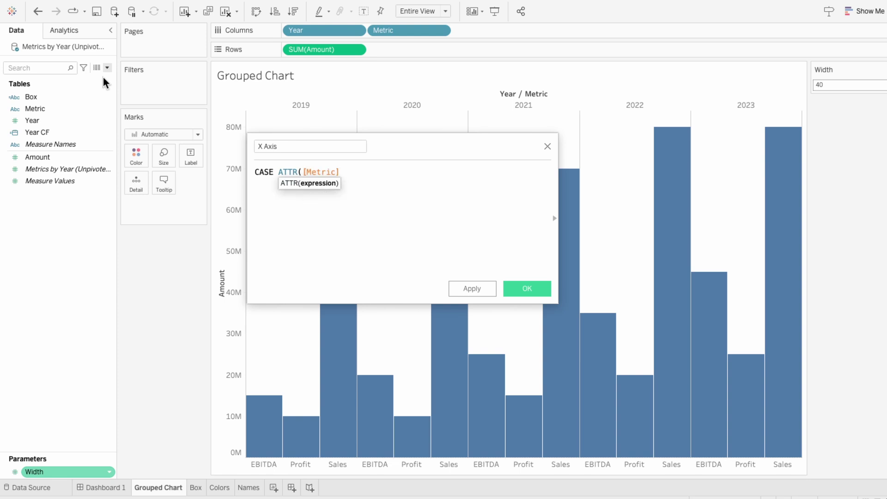
type(")")
key("Return")
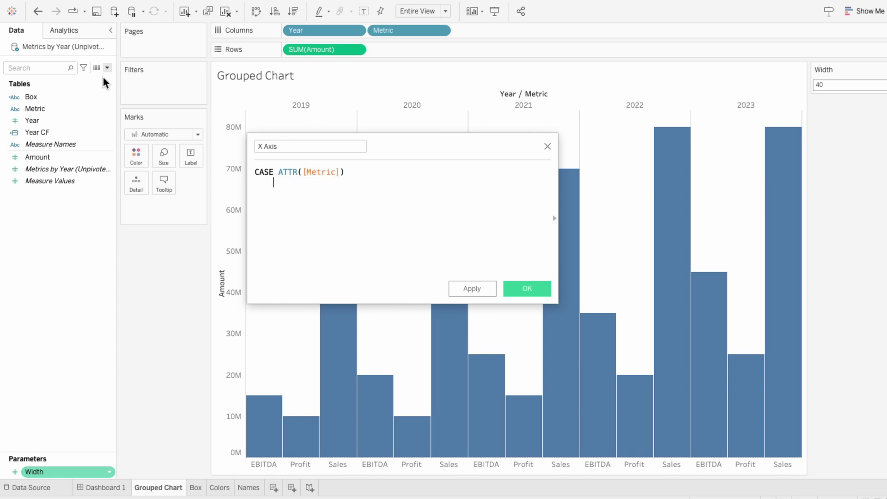
- Add the Sales branch to the X Axis formula: WHEN 'Sales' THEN ATTR([Year CF]) + ([Width] * 6)
type("WHEN 'Sales' T")
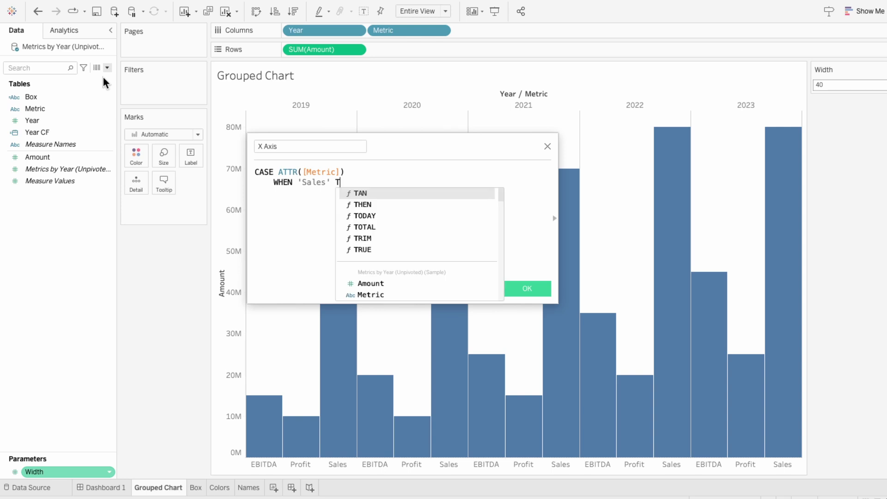
type("HEN ATTR(year")
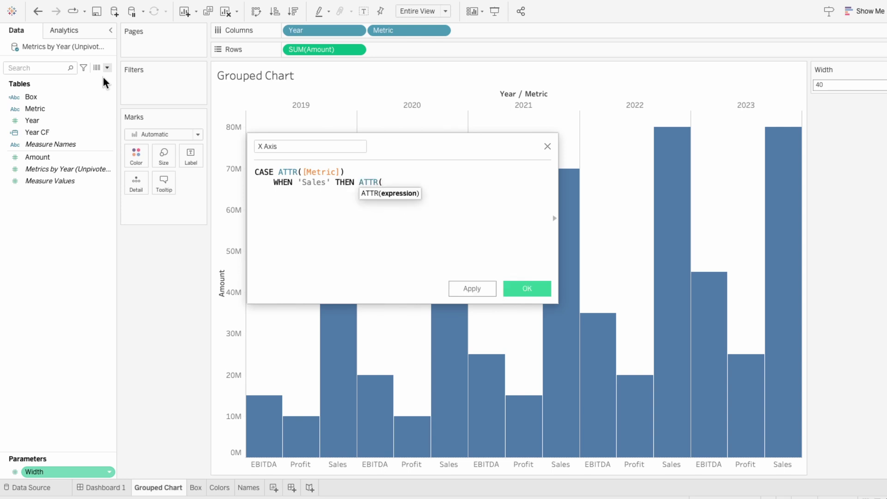
key("Down")
key("Down")
key("Return")
type(") + (wid")
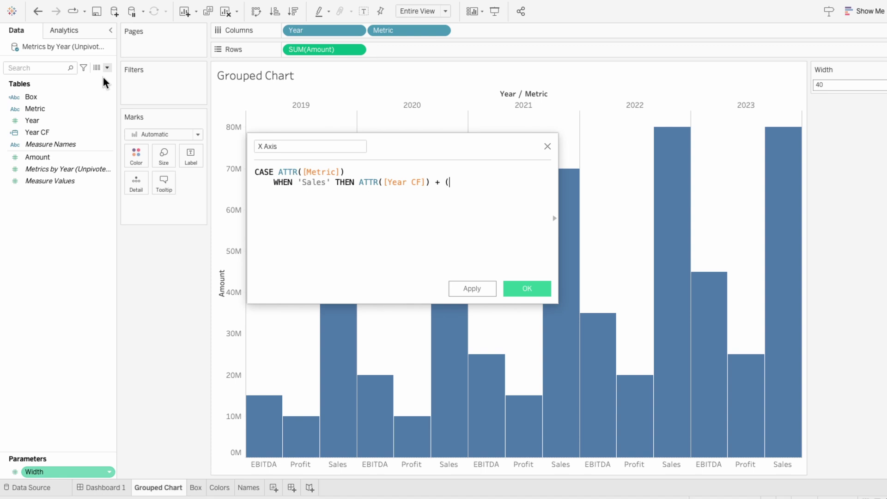
key("Return")
type("* 6)")
- Duplicate the Sales line in the X Axis formula and adapt the copy to 'Profit' with a Width multiplier of 9
triple_click(378, 182)
key("ctrl+c")
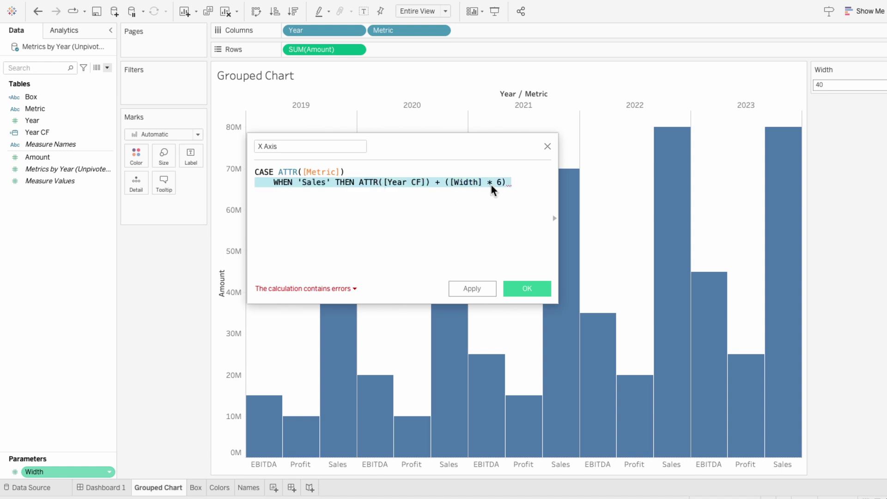
left_click(512, 183)
key("Return")
key("ctrl+v")
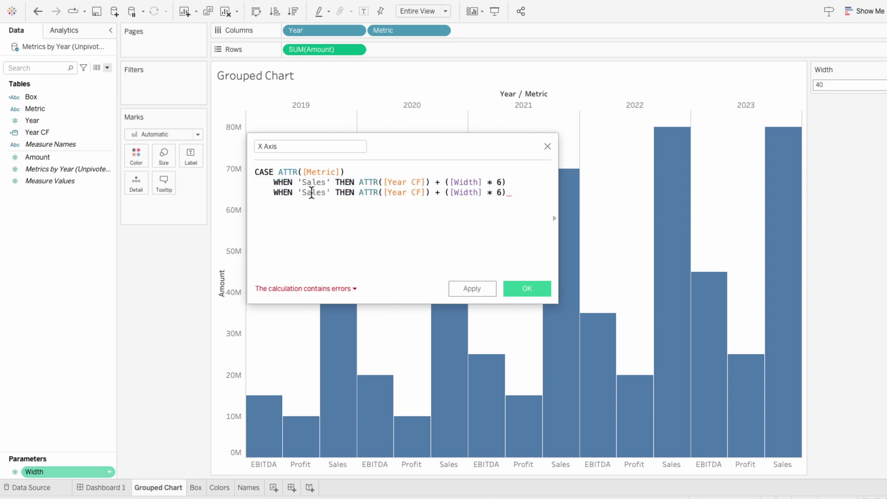
double_click(313, 192)
type("Profit")
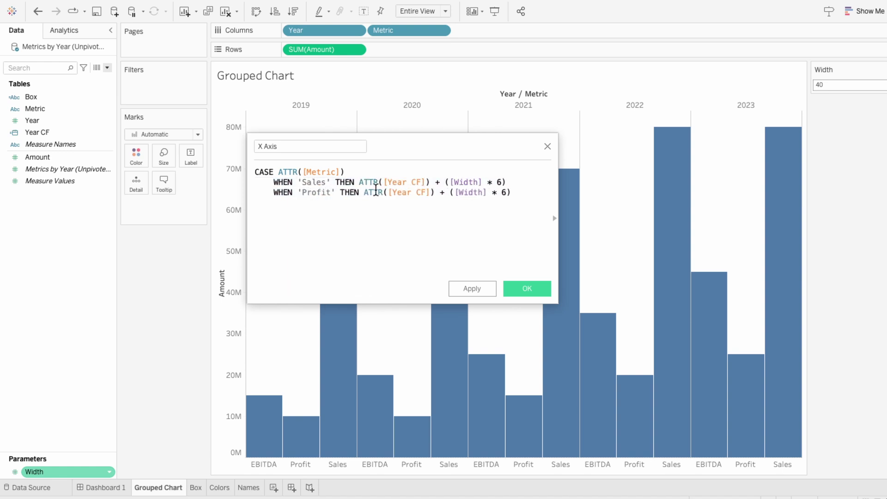
double_click(503, 192)
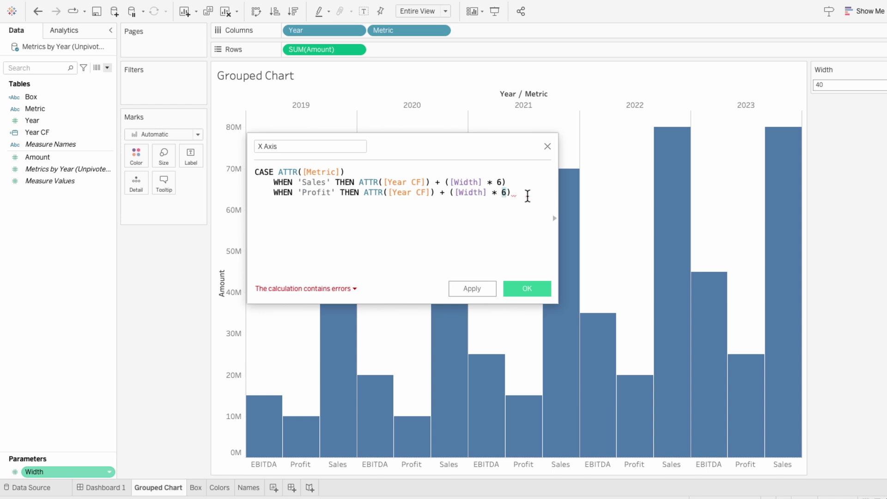
type("9")
- Duplicate the Profit line as an 'EBITDA' branch with a Width multiplier of 12, close the CASE with END and save the X Axis field
triple_click(528, 196)
left_click(527, 195)
key("Return")
key("ctrl+v")
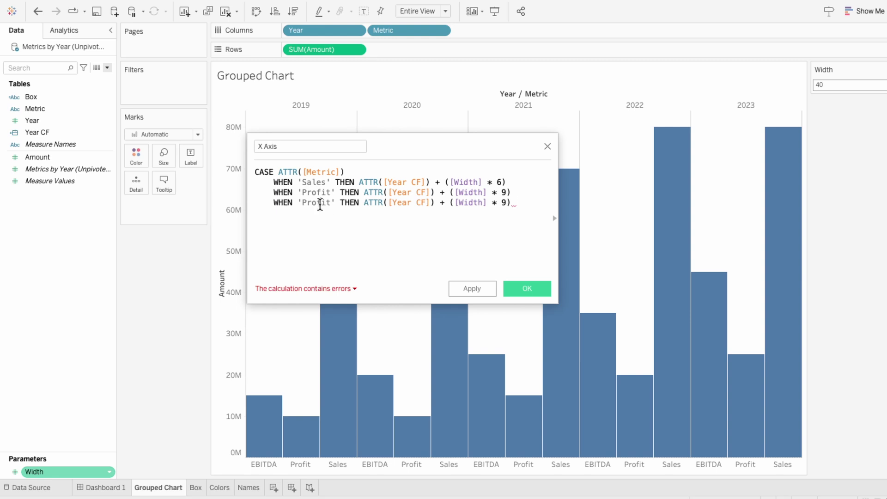
double_click(320, 203)
type("EBITDA")
double_click(503, 203)
type("12) ")
type("END")
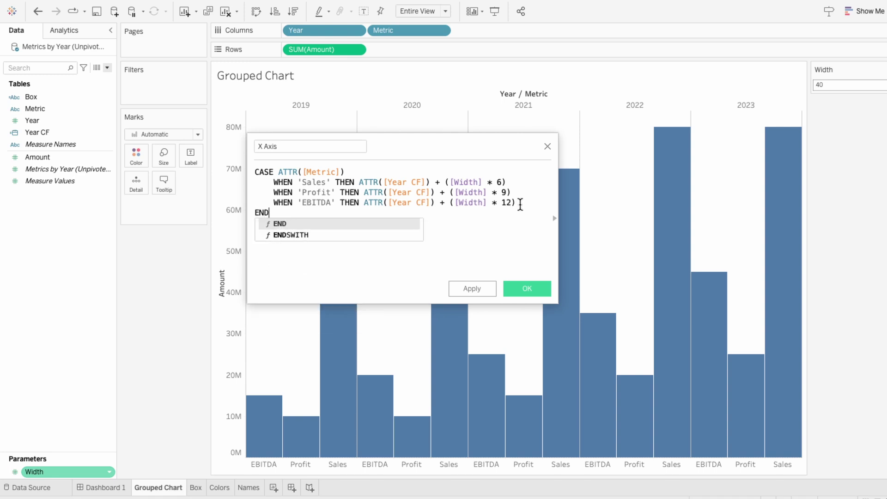
left_click(532, 288)
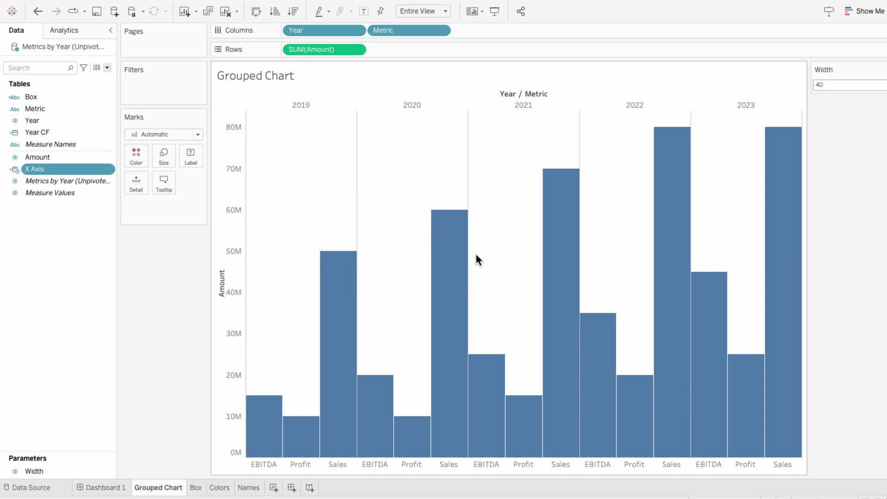
- Replace Year on Columns with the X Axis field and remove Metric from Columns
left_click_drag(80, 161, 325, 27)
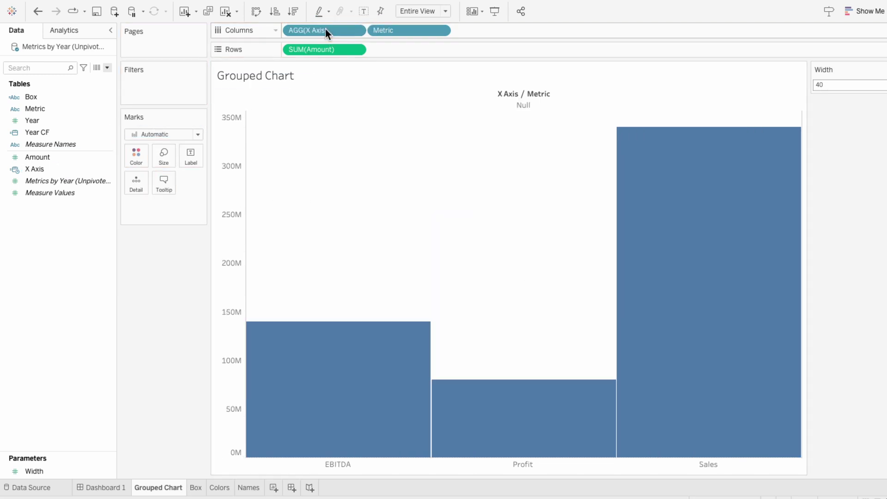
left_click(389, 33)
key("Delete")
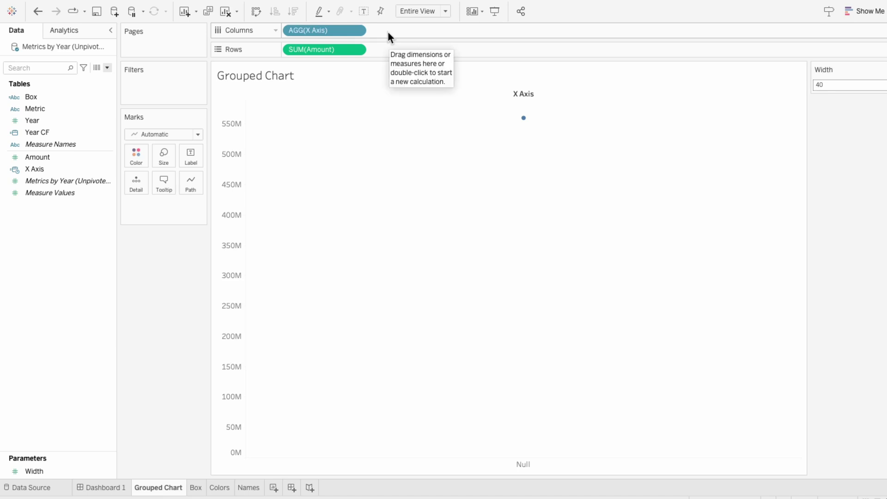
- Make the X Axis field on Columns continuous and assign the Width parameter to Size on the marks
right_click(351, 31)
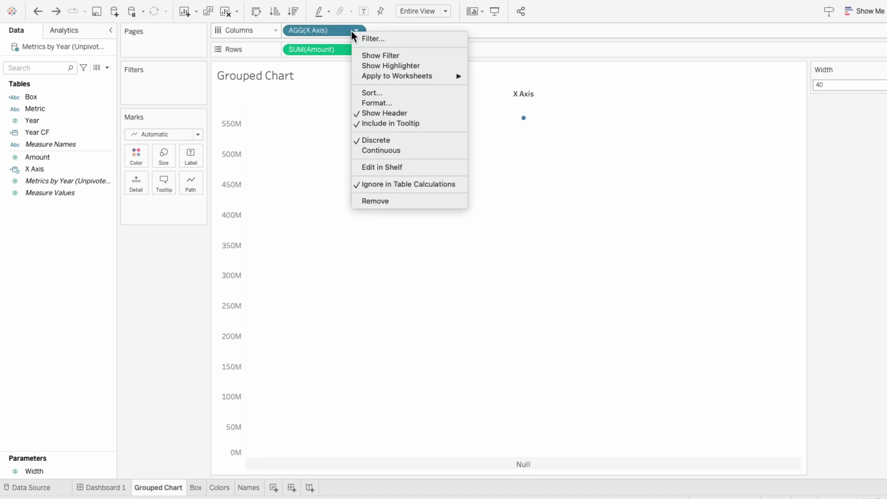
left_click(392, 151)
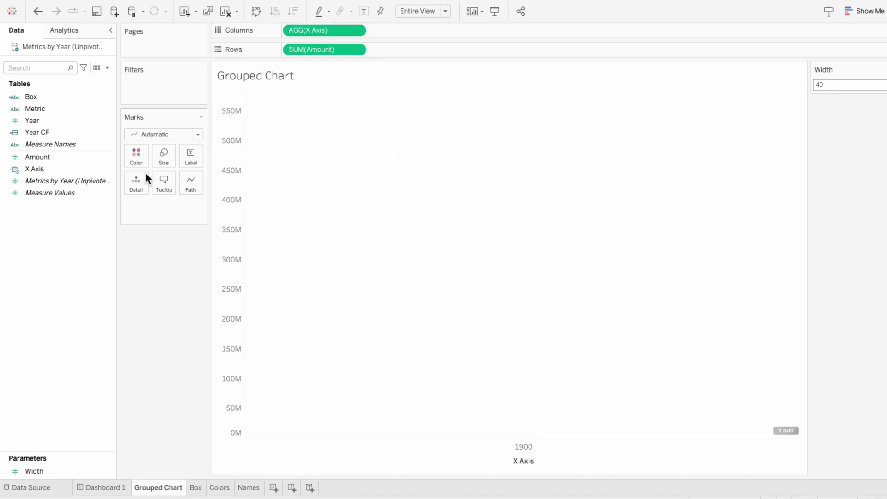
left_click(22, 473)
left_click_drag(21, 475, 140, 214)
left_click(133, 207)
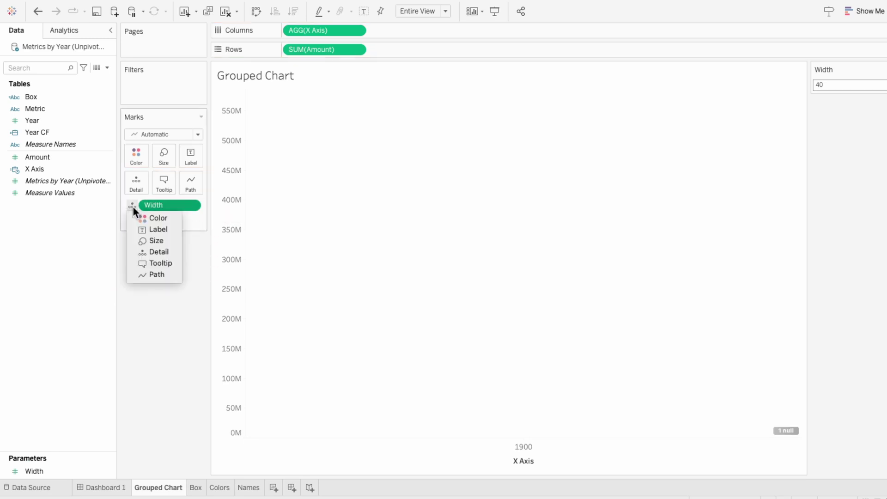
left_click(144, 238)
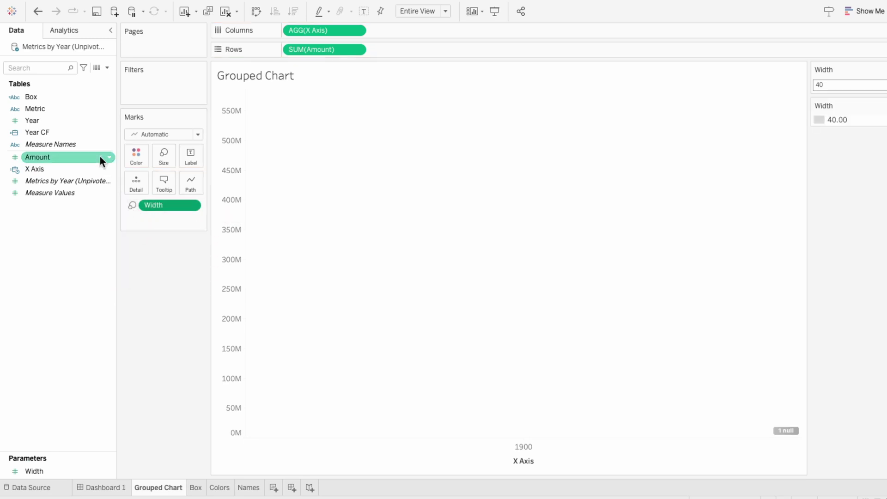
- Show the marks as bars split by Year CF on Detail and Metric on Color
left_click_drag(70, 132, 155, 217)
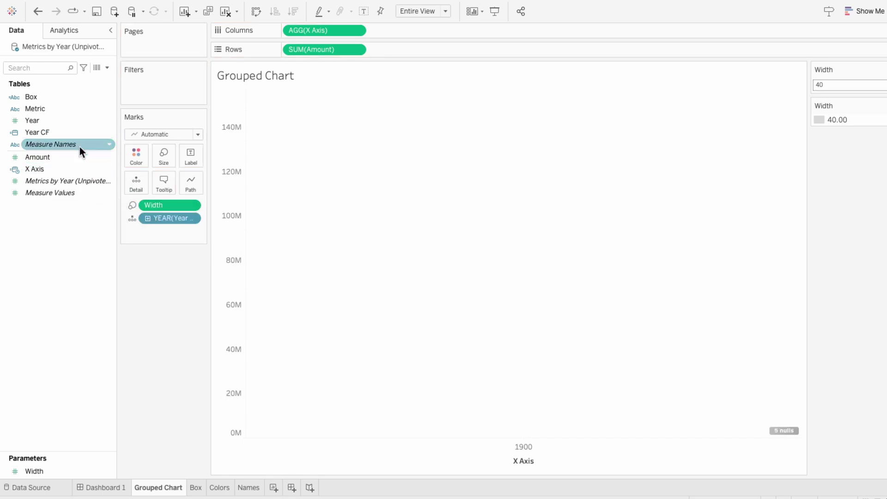
left_click_drag(60, 109, 169, 238)
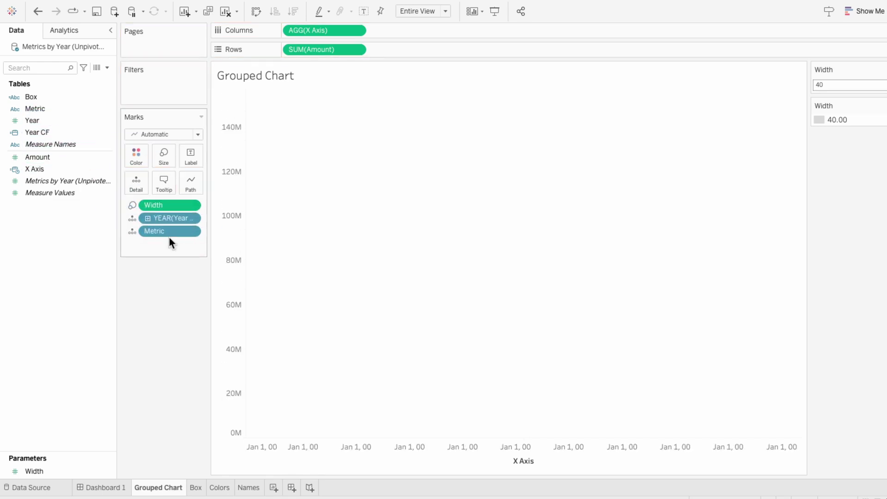
left_click(133, 231)
left_click(145, 242)
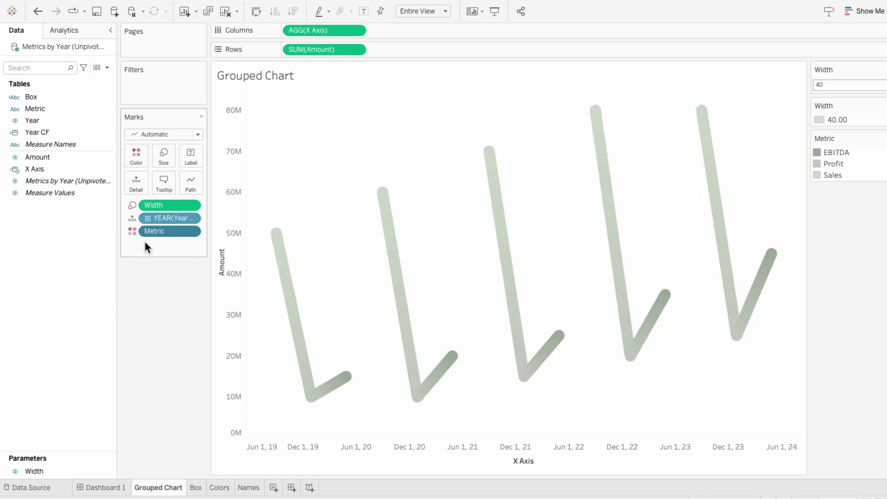
left_click(146, 137)
left_click(147, 158)
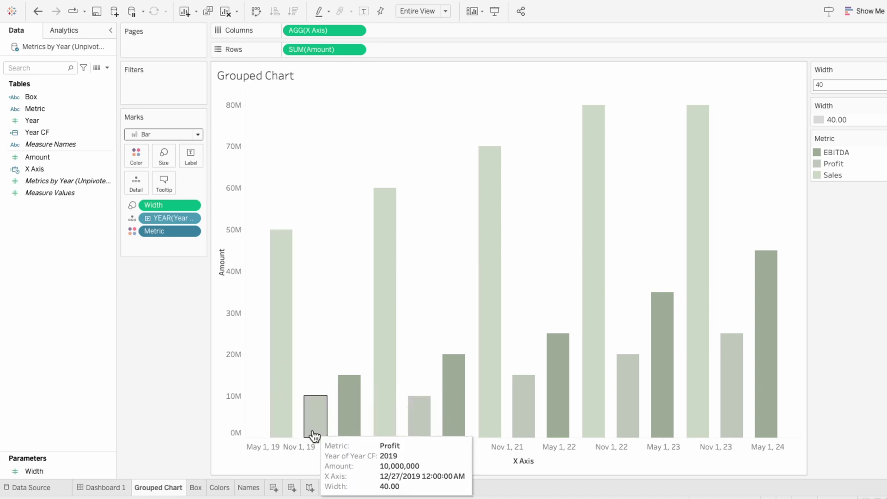
- Format the dates on the X Axis scale with the custom format yyyy
right_click(340, 450)
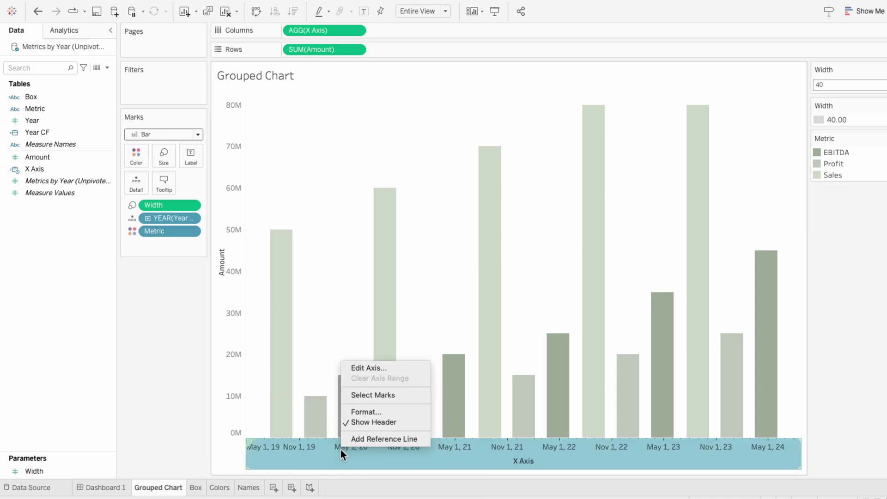
left_click(361, 411)
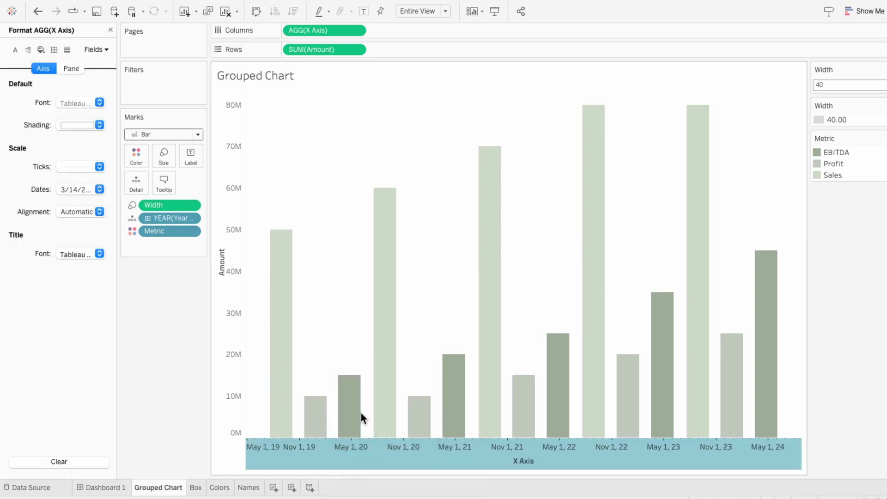
left_click(90, 191)
left_click(96, 255)
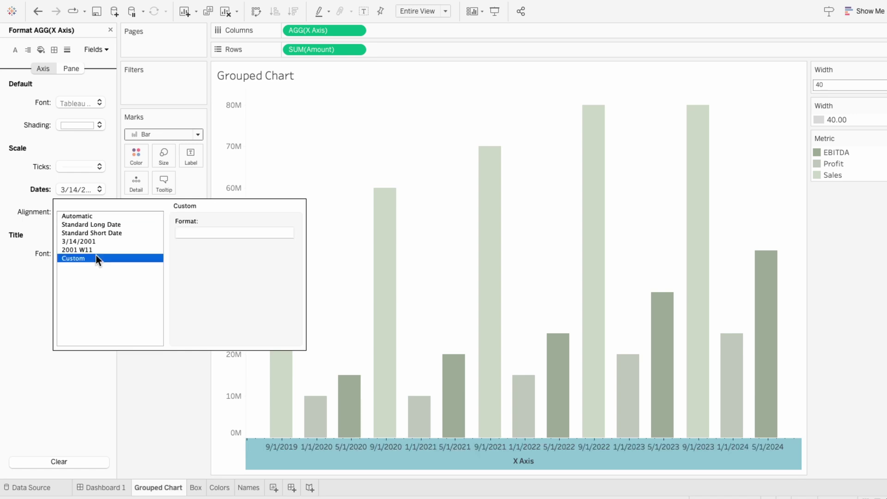
left_click(194, 233)
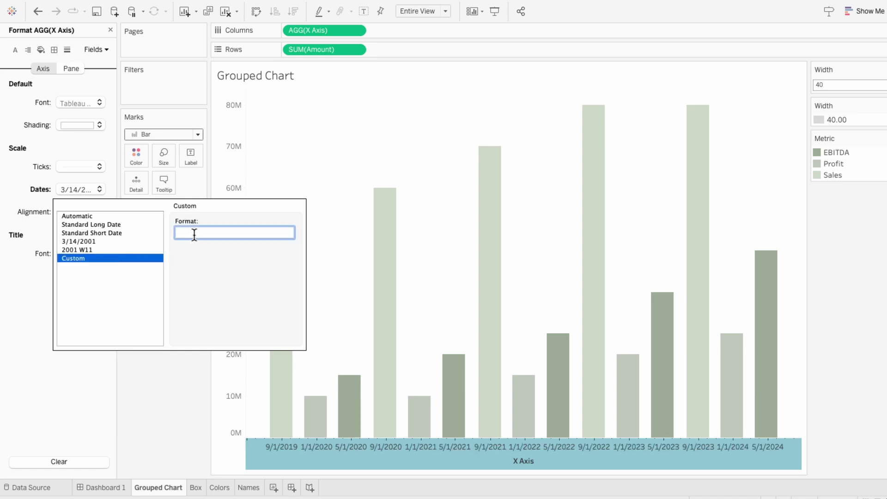
type("yyyy")
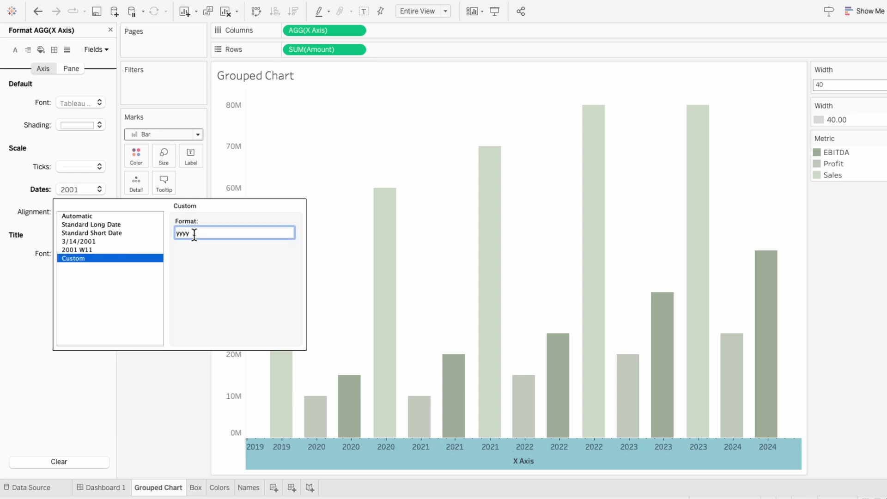
left_click(348, 457)
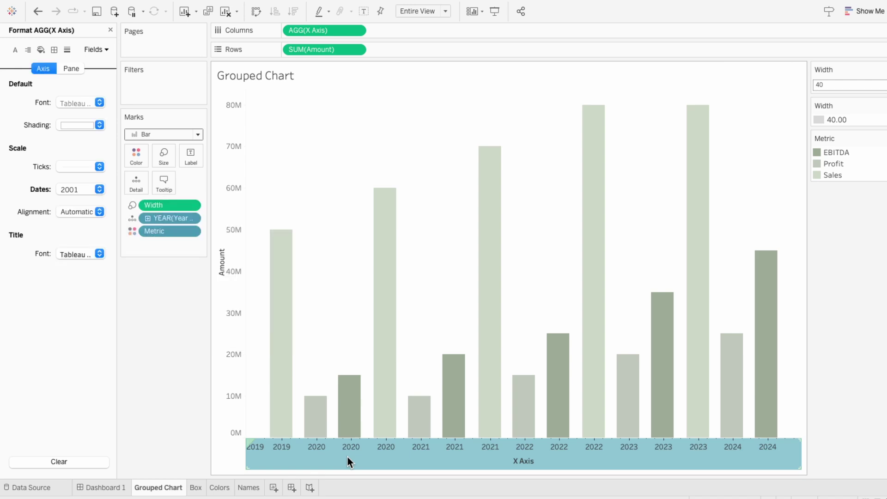
- Edit the X Axis and clear its custom title
right_click(350, 457)
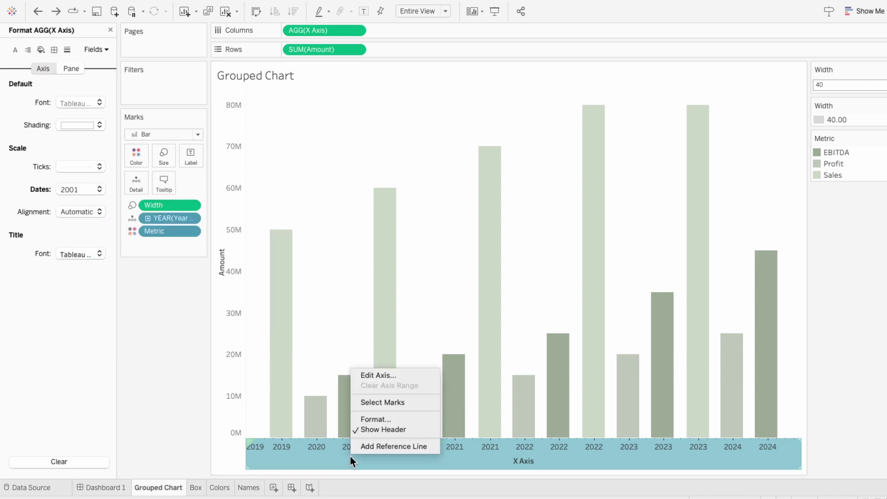
left_click(385, 375)
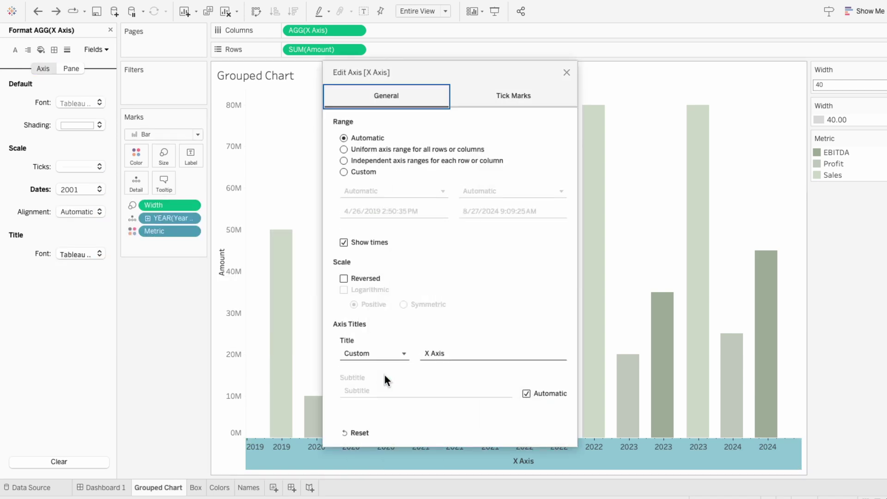
left_click(431, 355)
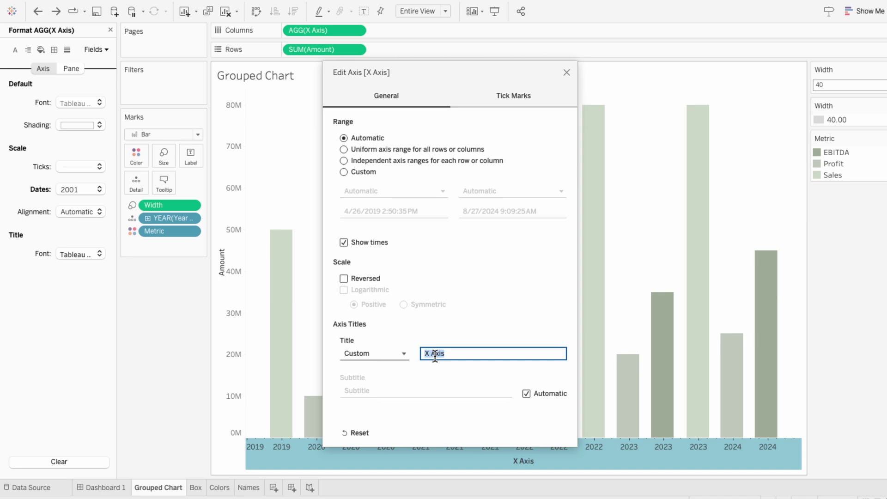
key("BackSpace")
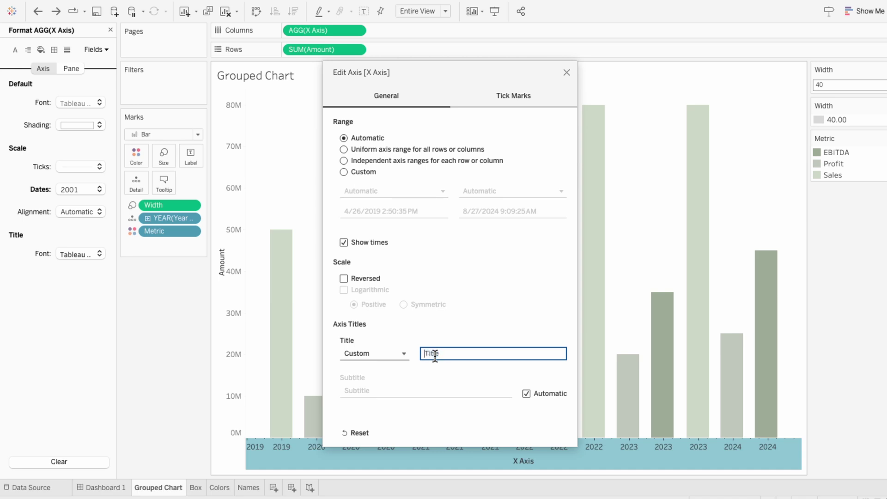
- Fix the X Axis major tick marks at an interval of 1 year and close the axis settings and formatting
left_click(510, 97)
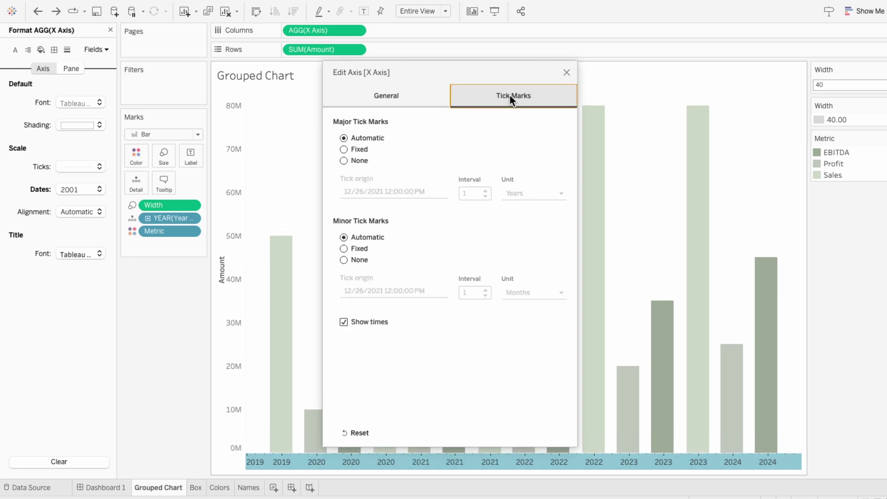
left_click(363, 148)
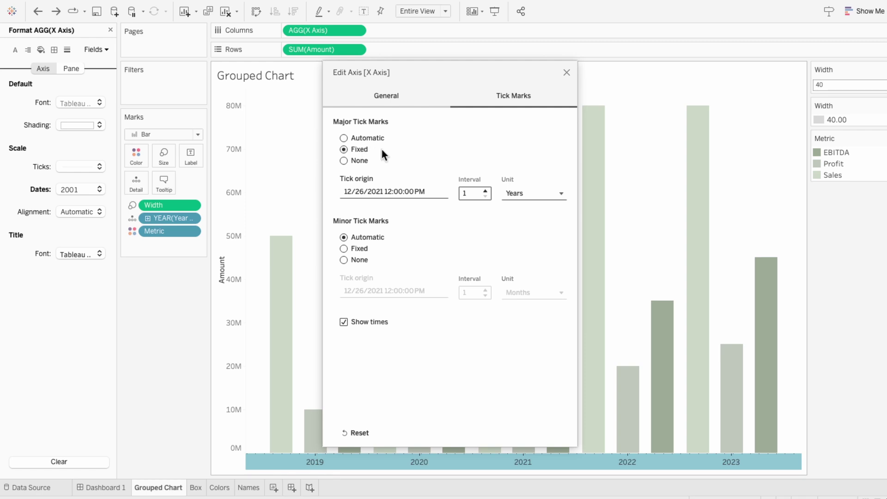
left_click(513, 197)
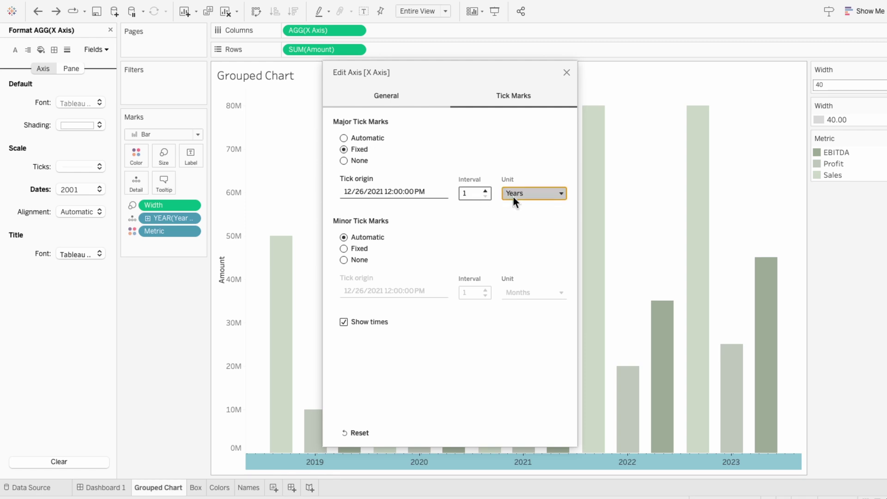
left_click(516, 208)
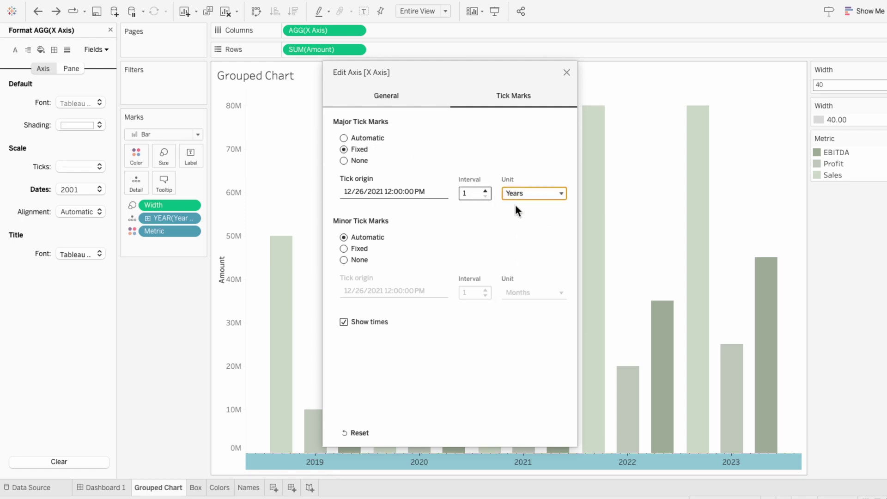
left_click(567, 73)
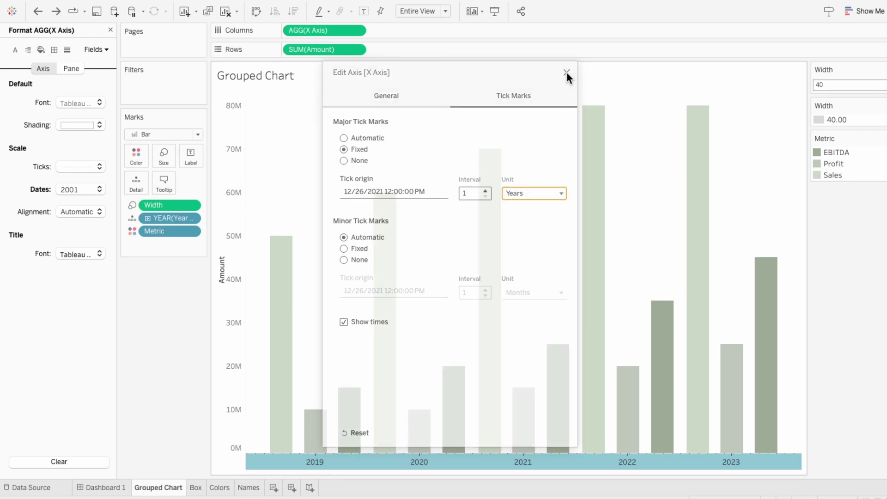
left_click(109, 31)
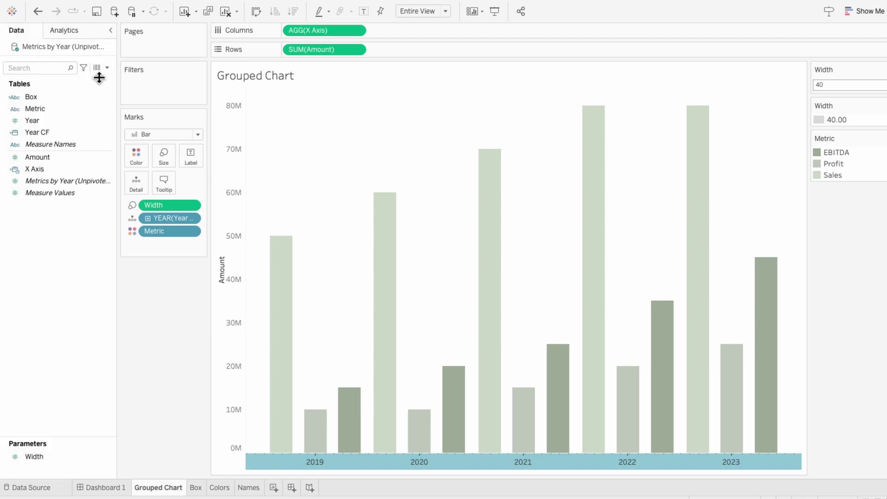
- Open the X Axis calculated field for editing and set the Width multiplier in its 'Sales' line to 7
right_click(57, 133)
key("Escape")
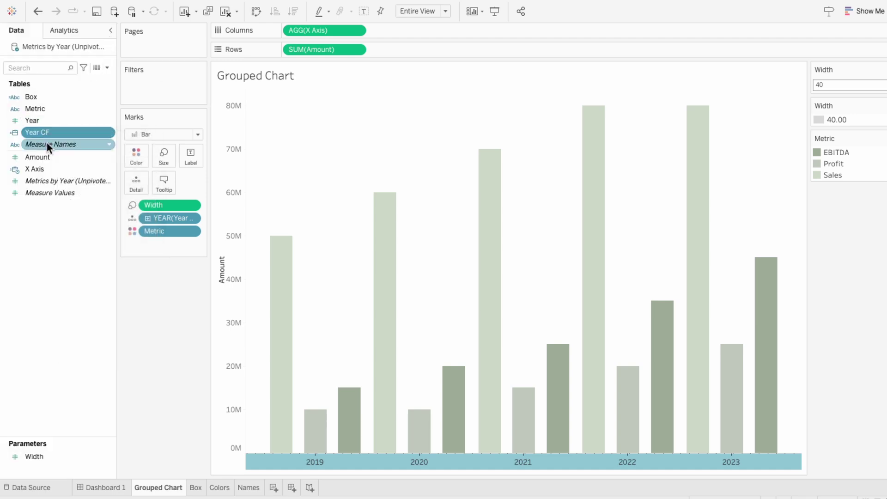
right_click(46, 169)
left_click(77, 230)
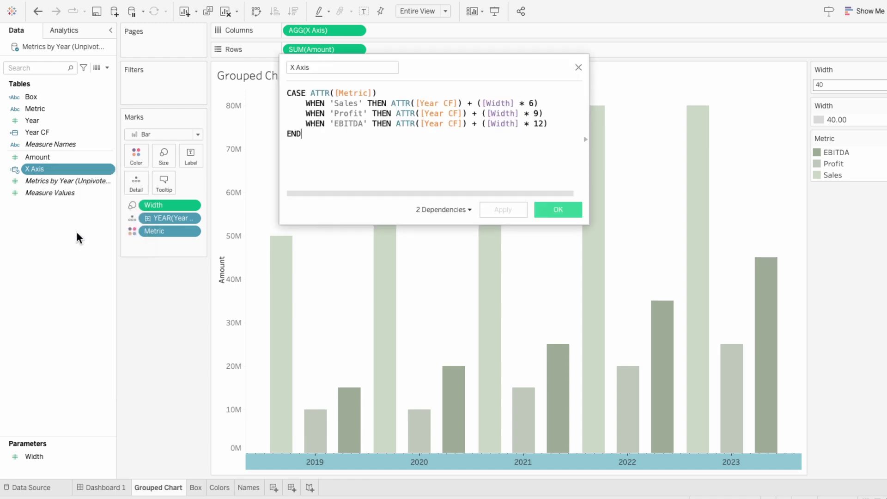
left_click_drag(382, 78, 386, 75)
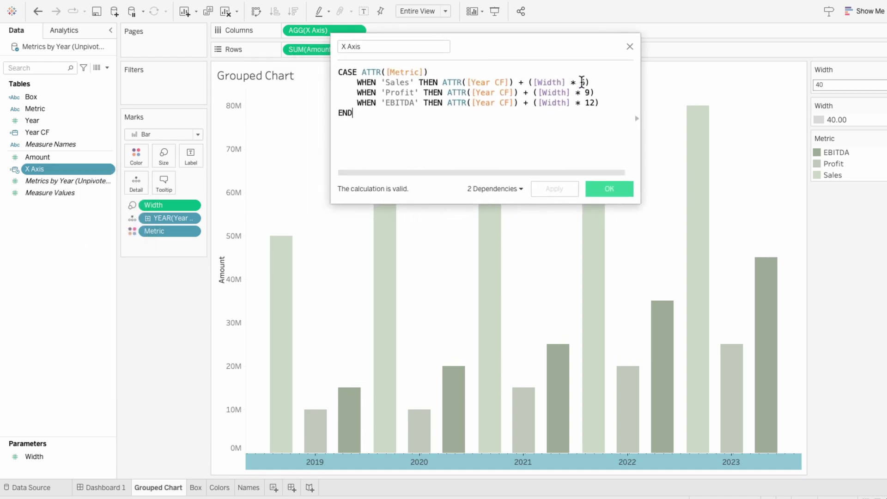
left_click(581, 82)
key("BackSpace")
type("7")
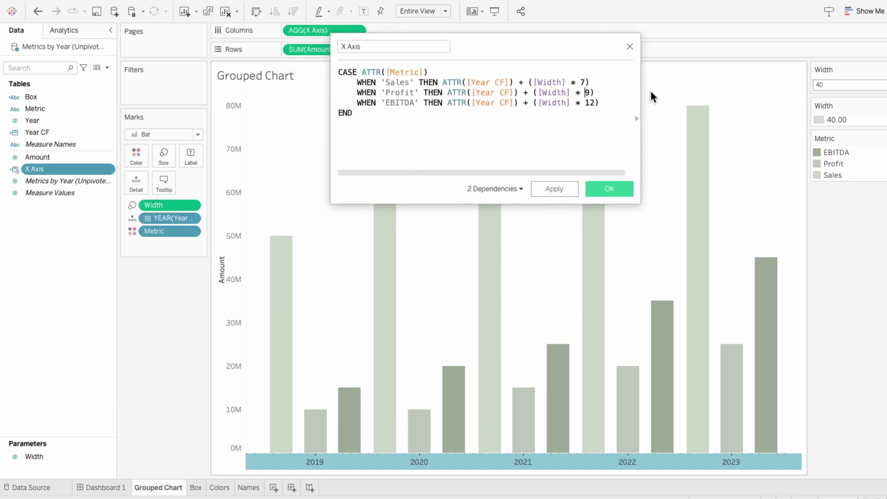
- Set the Width multiplier in the 'EBITDA' line to 11 and apply the formula to the chart
key("Down")
key("Right")
key("BackSpace")
type("1")
left_click(566, 190)
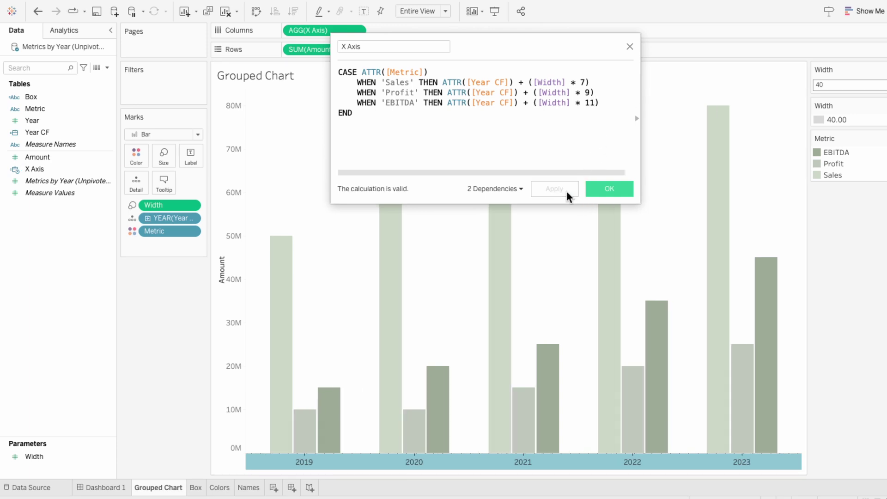
- Append + 10 to the end of the 'Sales' line in the X Axis formula and apply it
left_click(595, 82)
type("+")
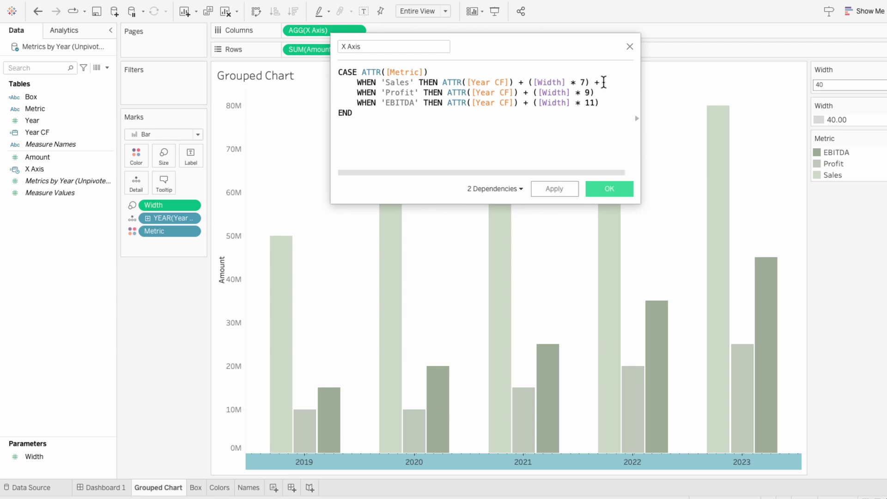
type(" 10")
left_click(562, 188)
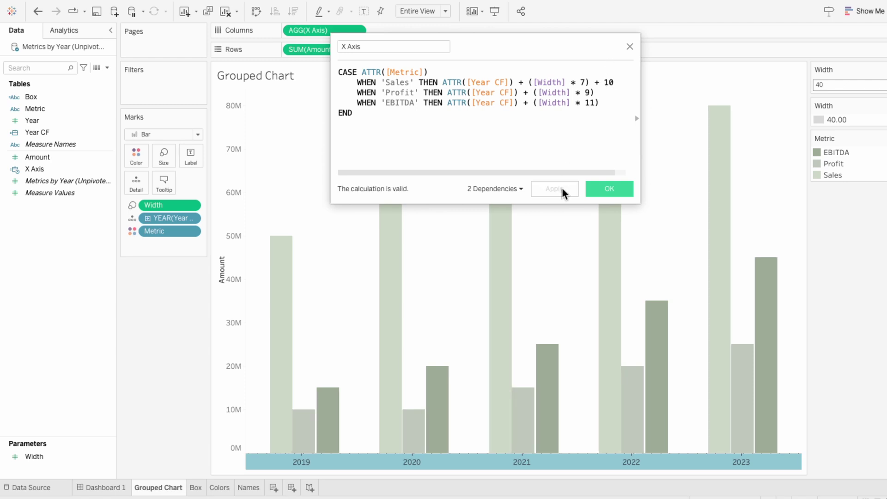
- Change the offset at the end of the 'Sales' line to 8 and apply the formula
double_click(608, 83)
type("8")
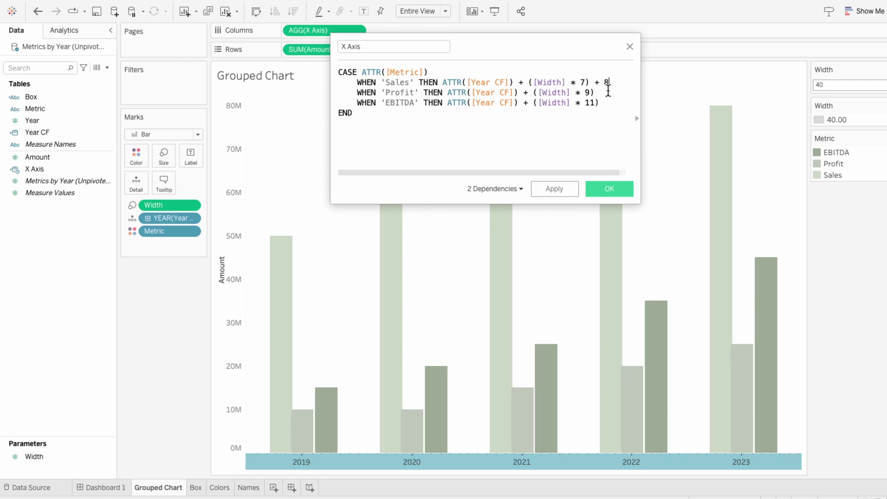
left_click(568, 189)
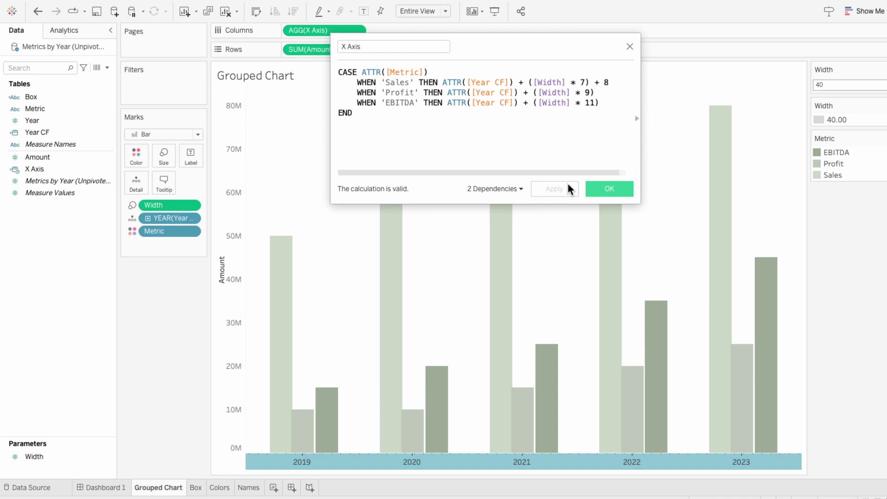
- Append - 10 to the end of the 'EBITDA' line and save the X Axis field
left_click(604, 102)
type("- 10")
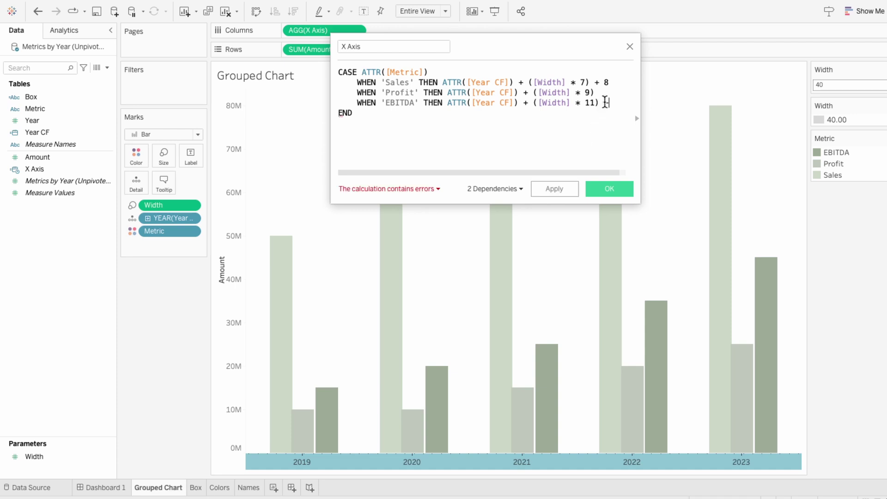
left_click(572, 183)
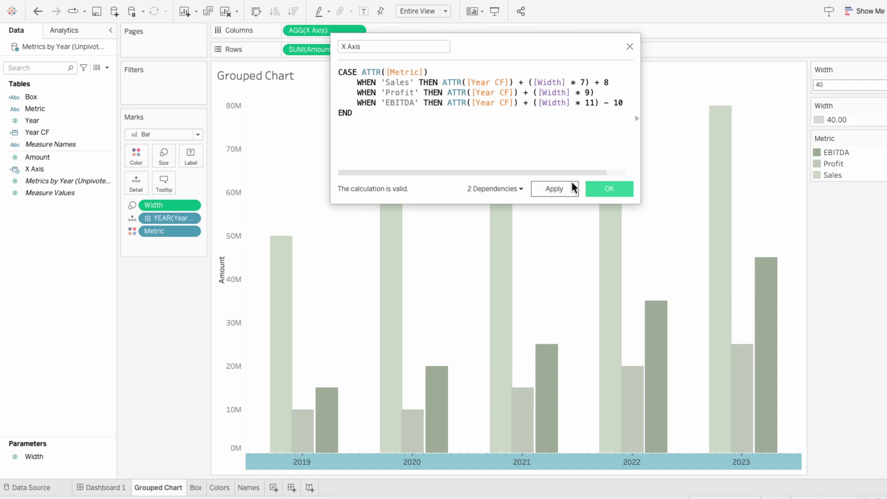
left_click(608, 188)
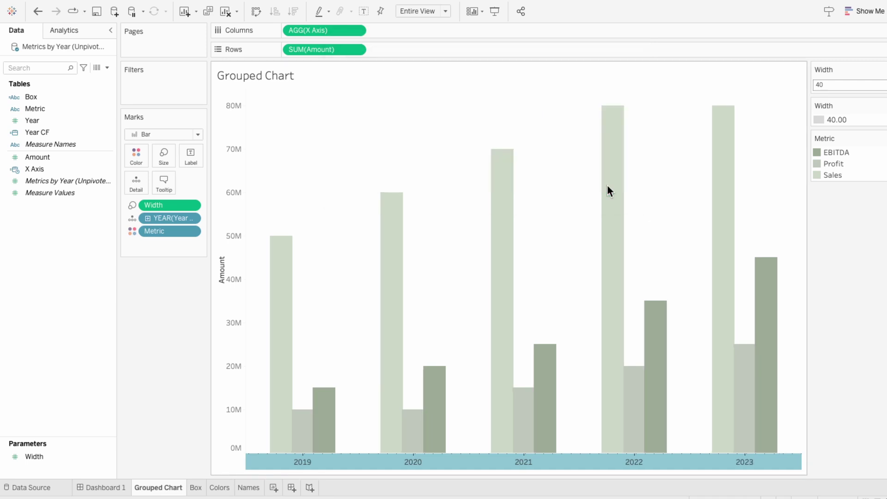